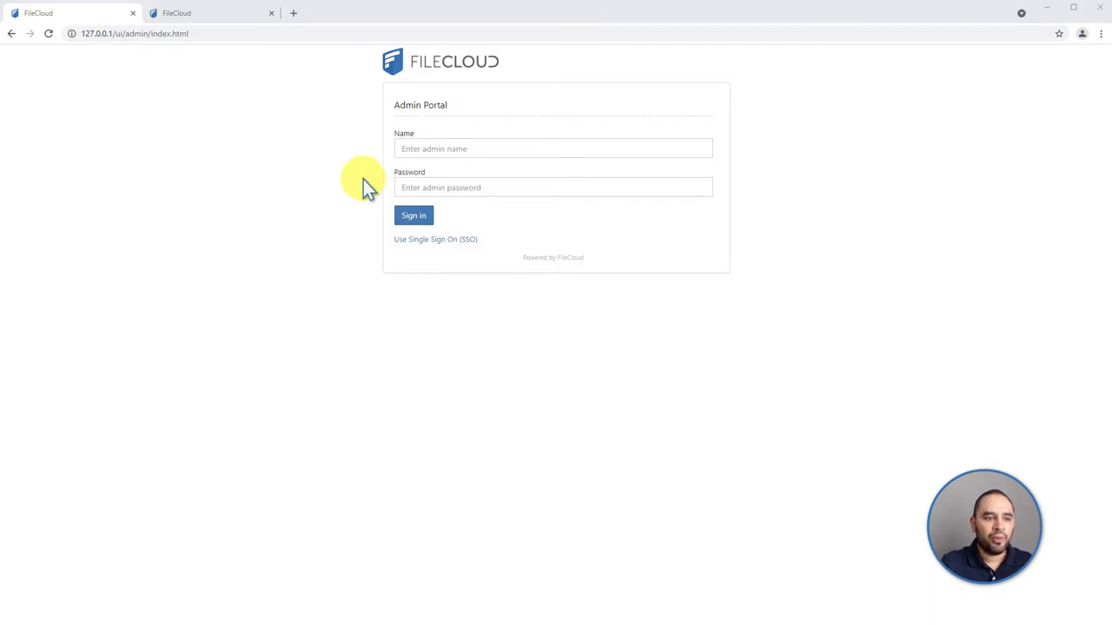
# Go to the Admin Portal address 127.0.0.1/admin in the browser
pyautogui.click(261, 31)
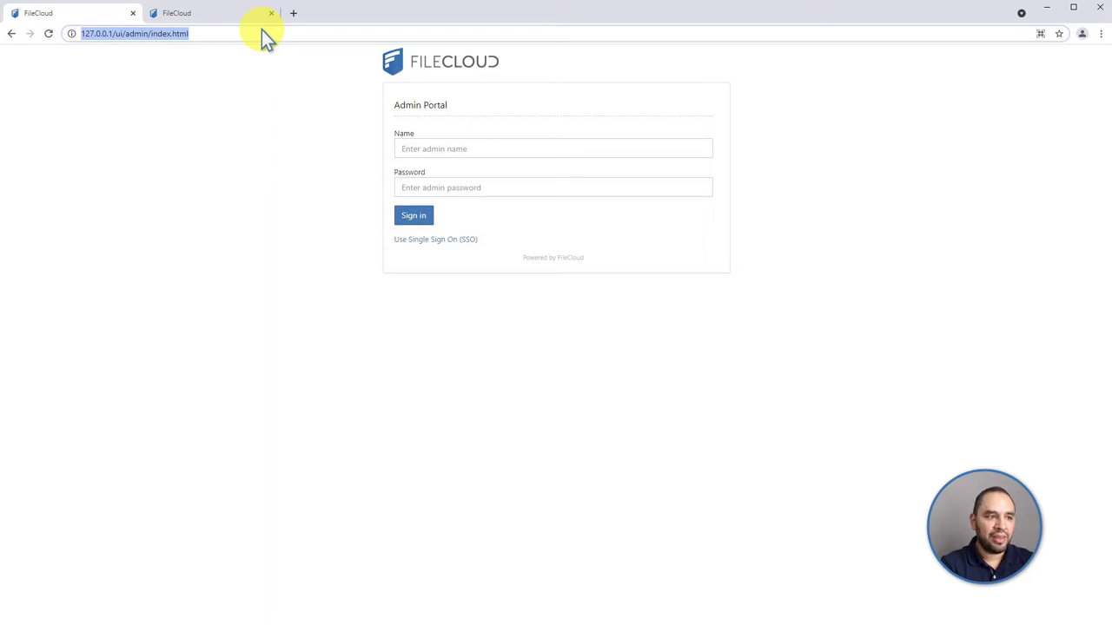
pyautogui.write('127')
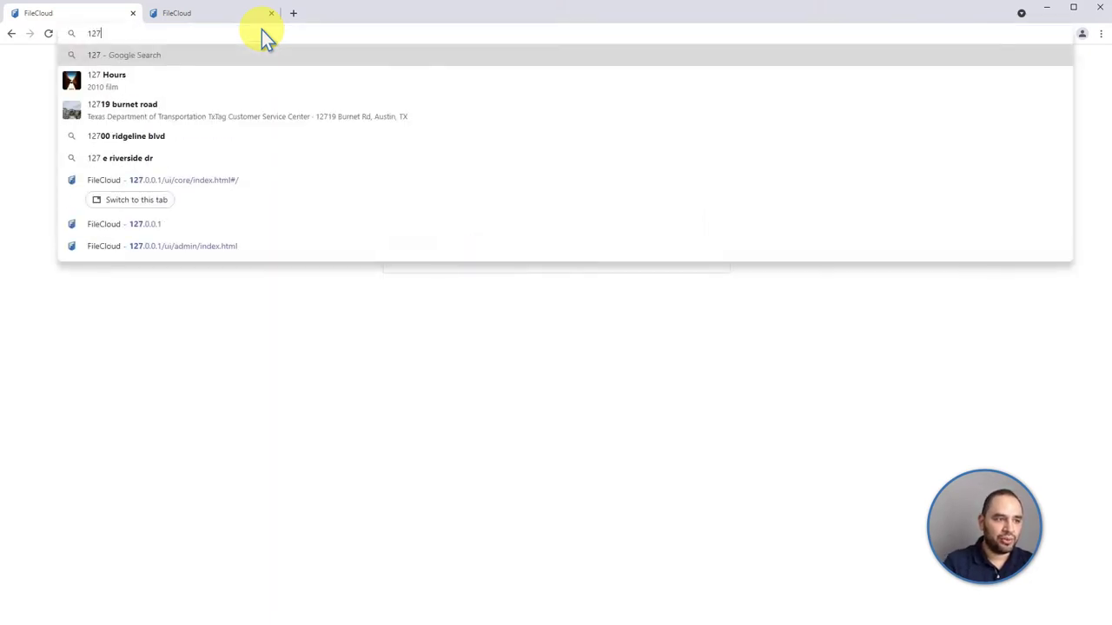
pyautogui.write('.0.0.01')
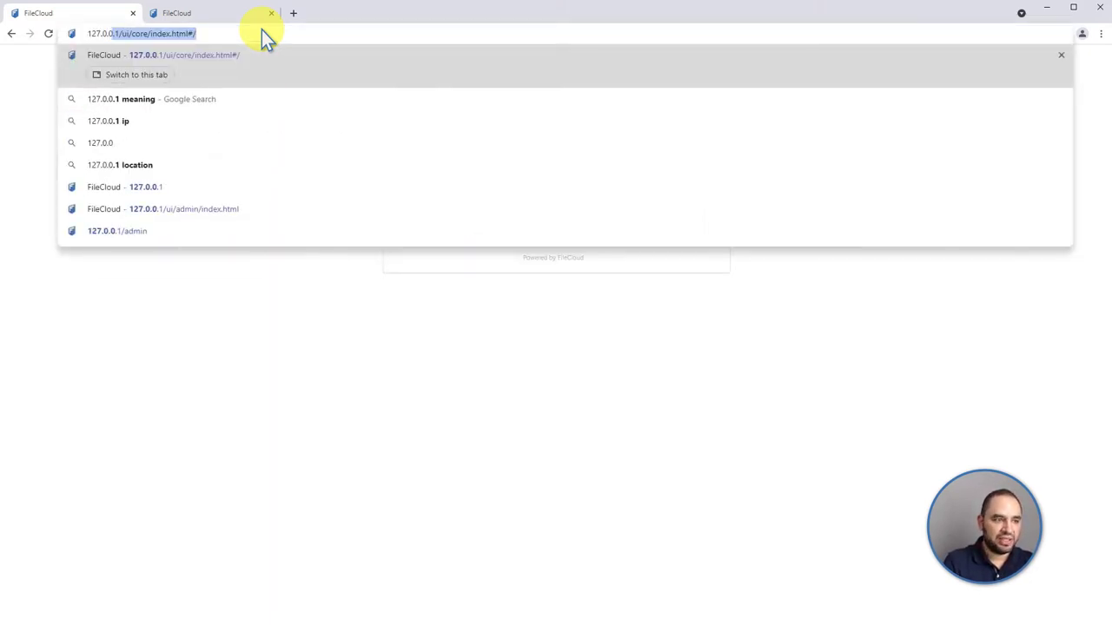
pyautogui.press('BackSpace')
pyautogui.press('BackSpace')
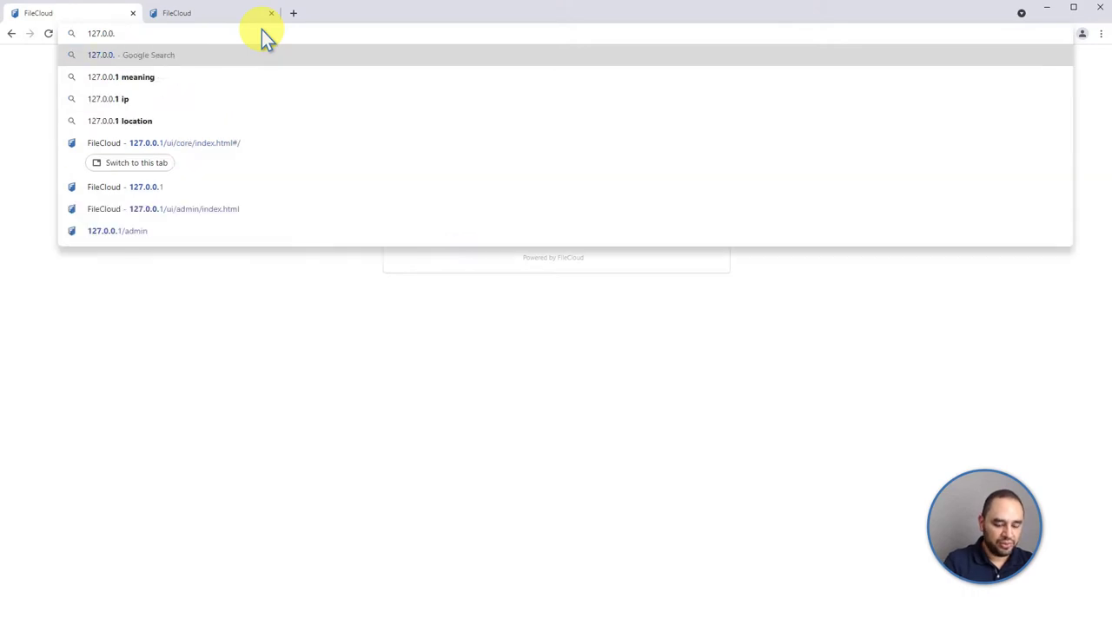
pyautogui.write('1')
pyautogui.write('/admo')
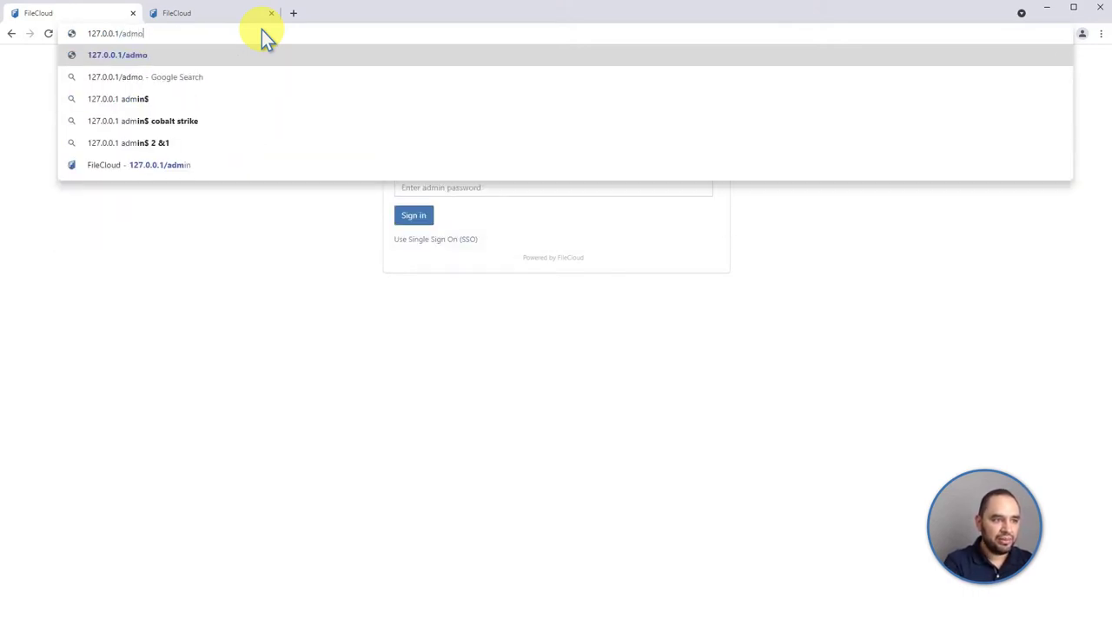
pyautogui.press('BackSpace')
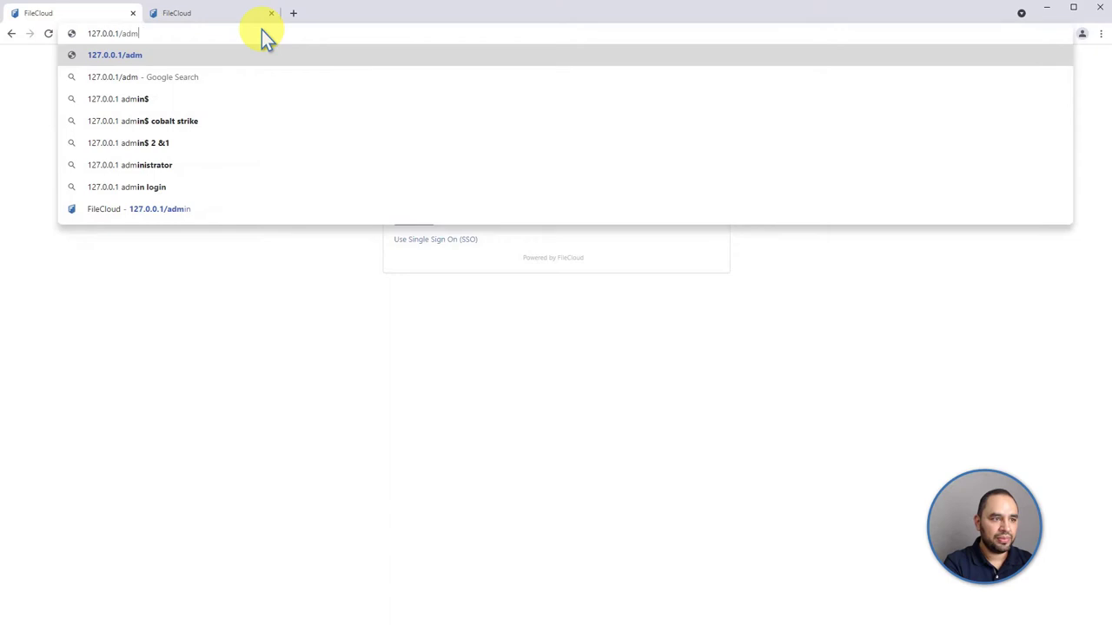
pyautogui.write('in')
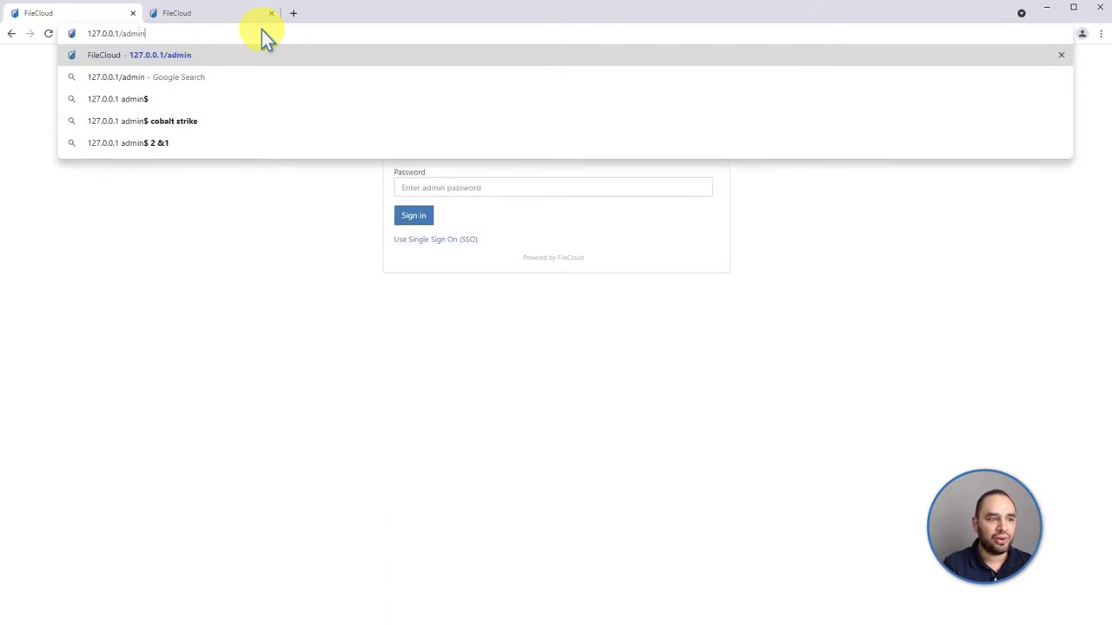
pyautogui.press('Return')
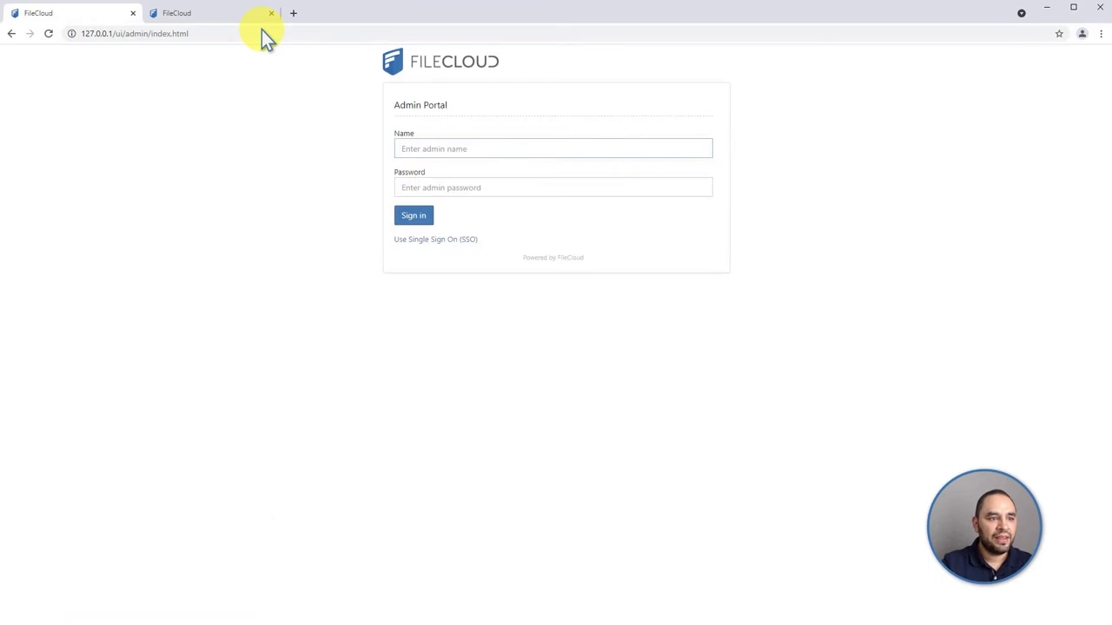
# On the Admin Portal sign-in page, sign in with the administrator name and password
pyautogui.click(223, 19)
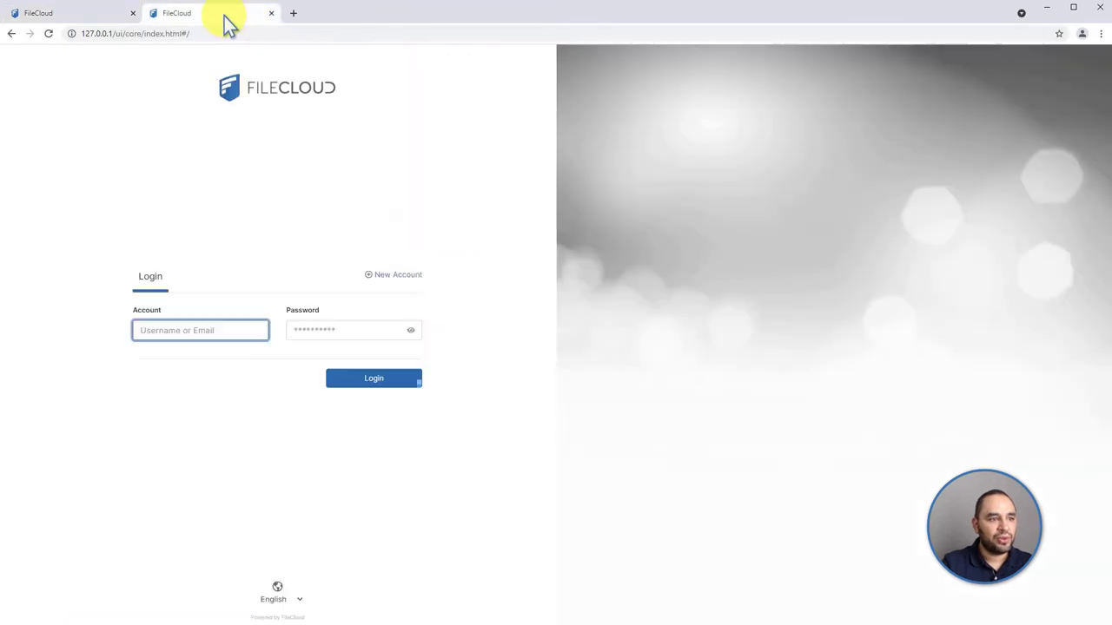
pyautogui.click(139, 33)
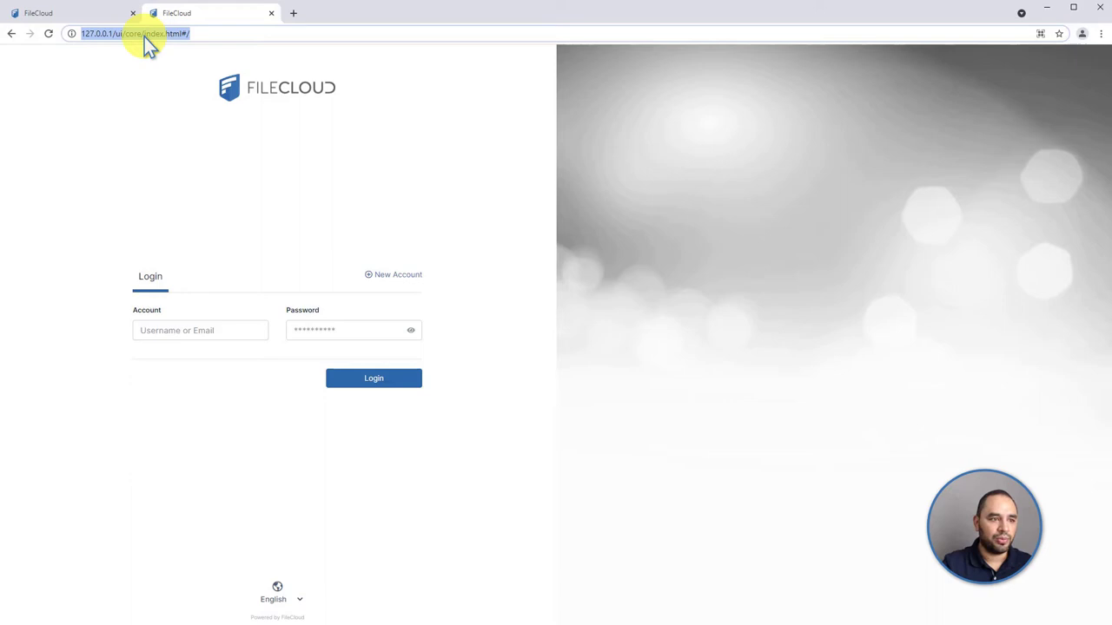
pyautogui.click(86, 15)
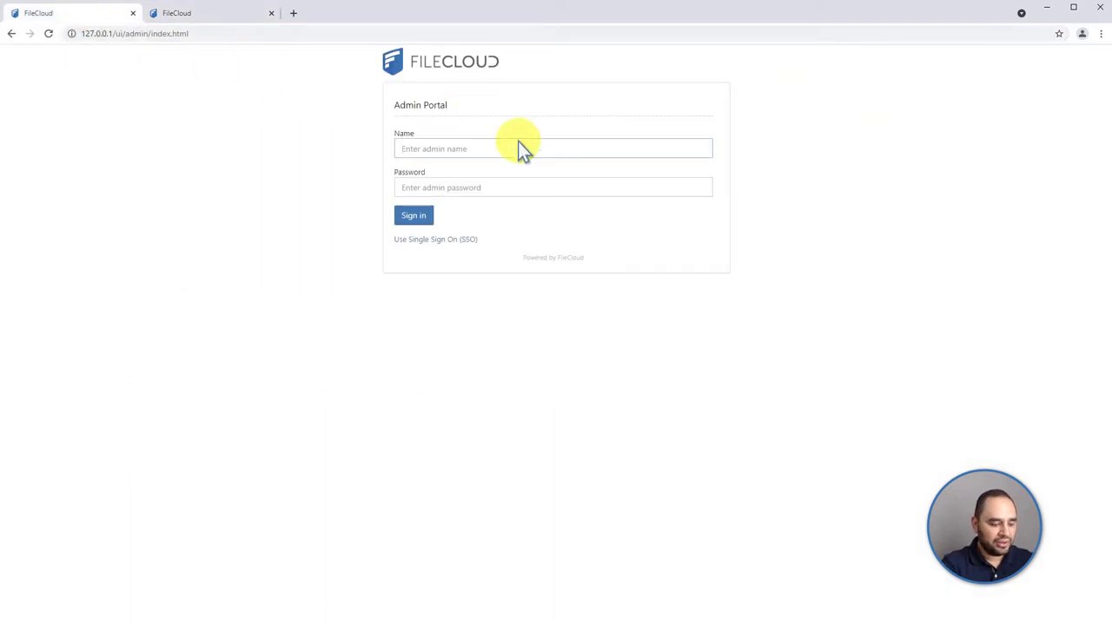
pyautogui.write('admin')
pyautogui.press('Tab')
pyautogui.write('pa')
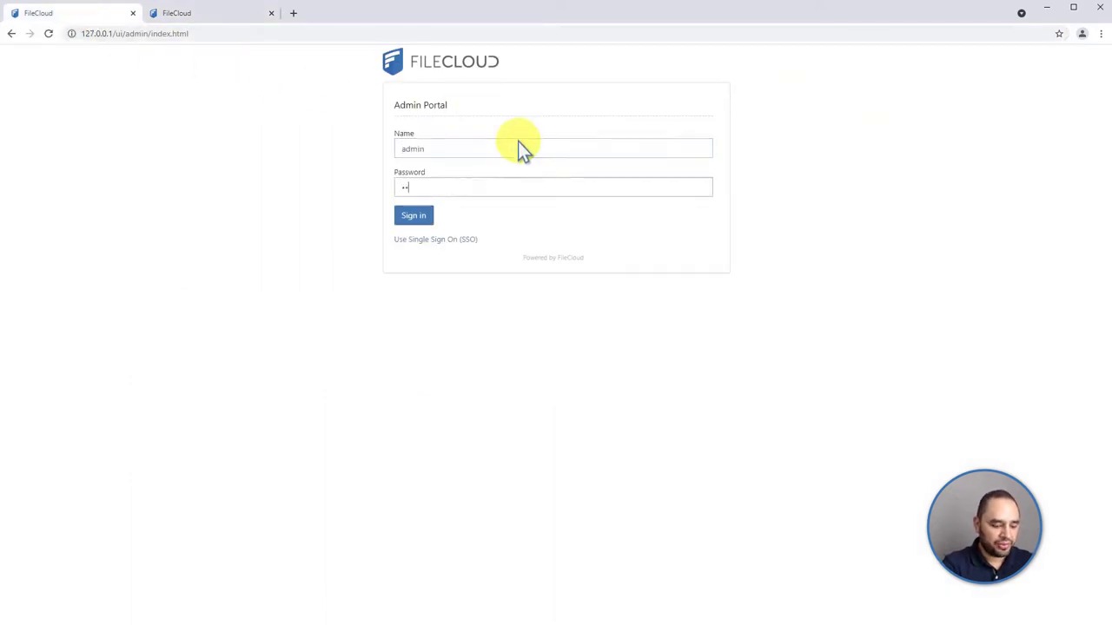
pyautogui.write('ssword')
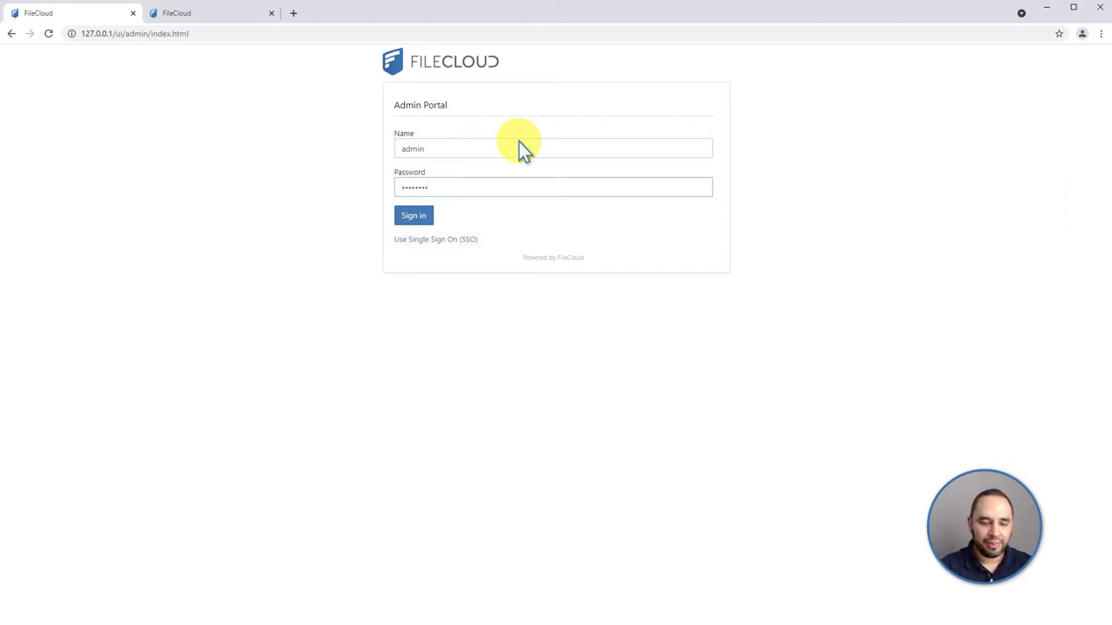
pyautogui.write('1234')
pyautogui.press('BackSpace')
pyautogui.press('BackSpace')
pyautogui.press('BackSpace')
pyautogui.press('BackSpace')
pyautogui.press('BackSpace')
pyautogui.press('BackSpace')
pyautogui.press('BackSpace')
pyautogui.press('BackSpace')
pyautogui.press('BackSpace')
pyautogui.press('BackSpace')
pyautogui.press('BackSpace')
pyautogui.press('BackSpace')
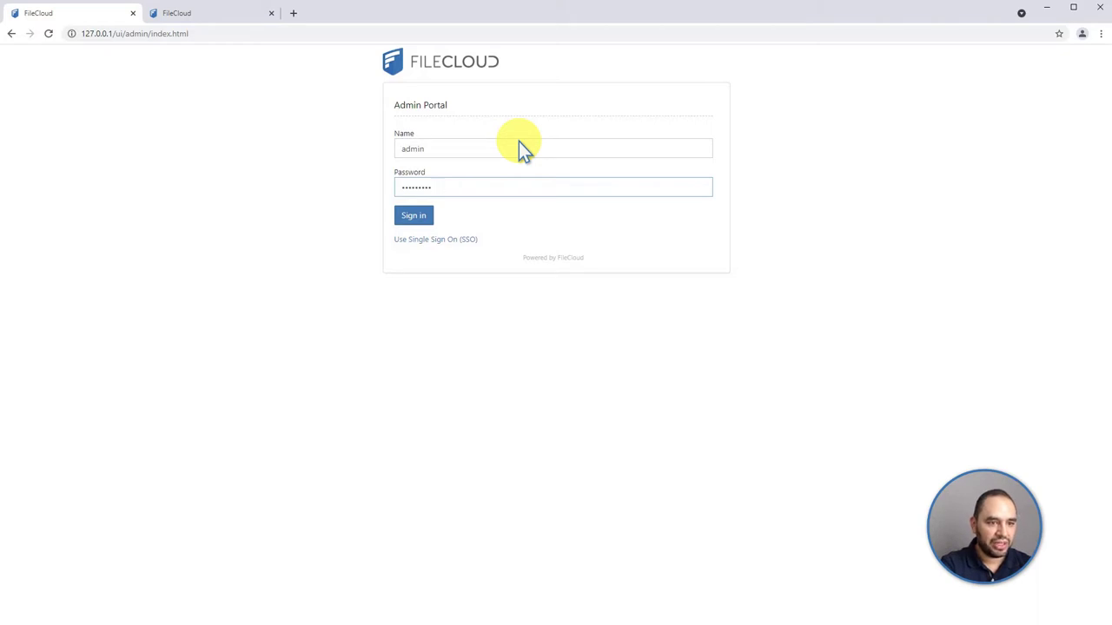
pyautogui.write('password')
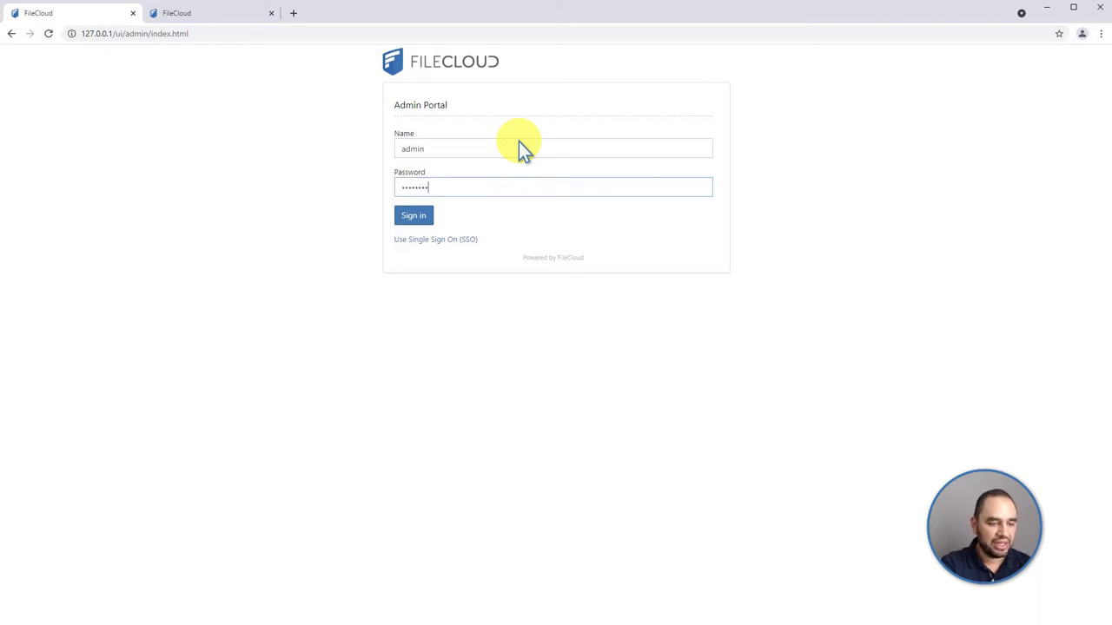
pyautogui.press('Return')
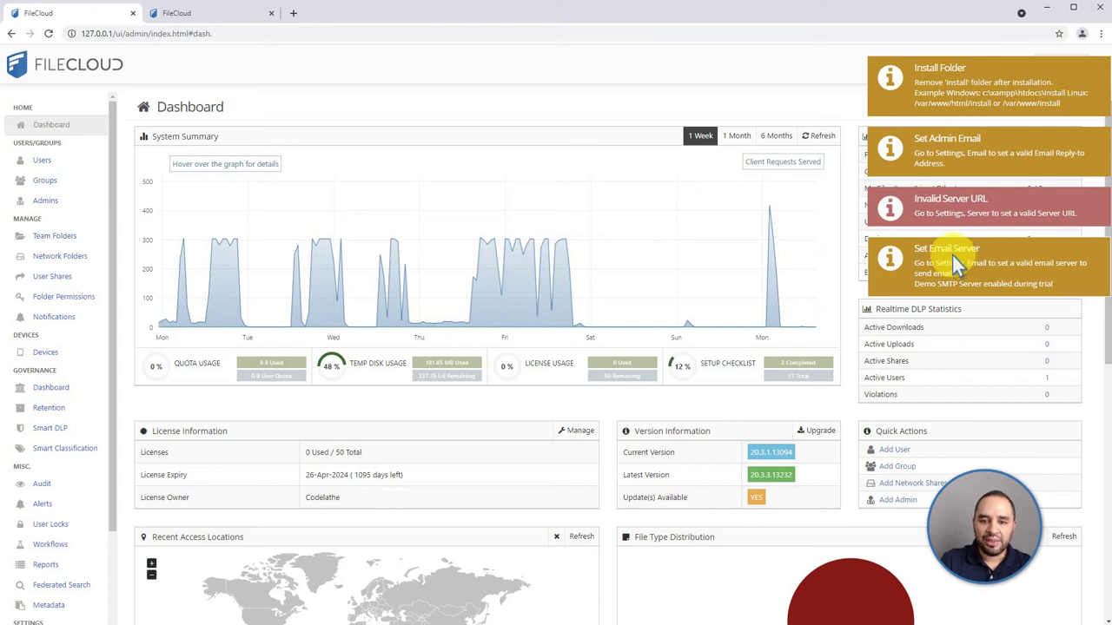
# Dismiss the Set Email Server and Invalid Server URL notifications
pyautogui.click(956, 265)
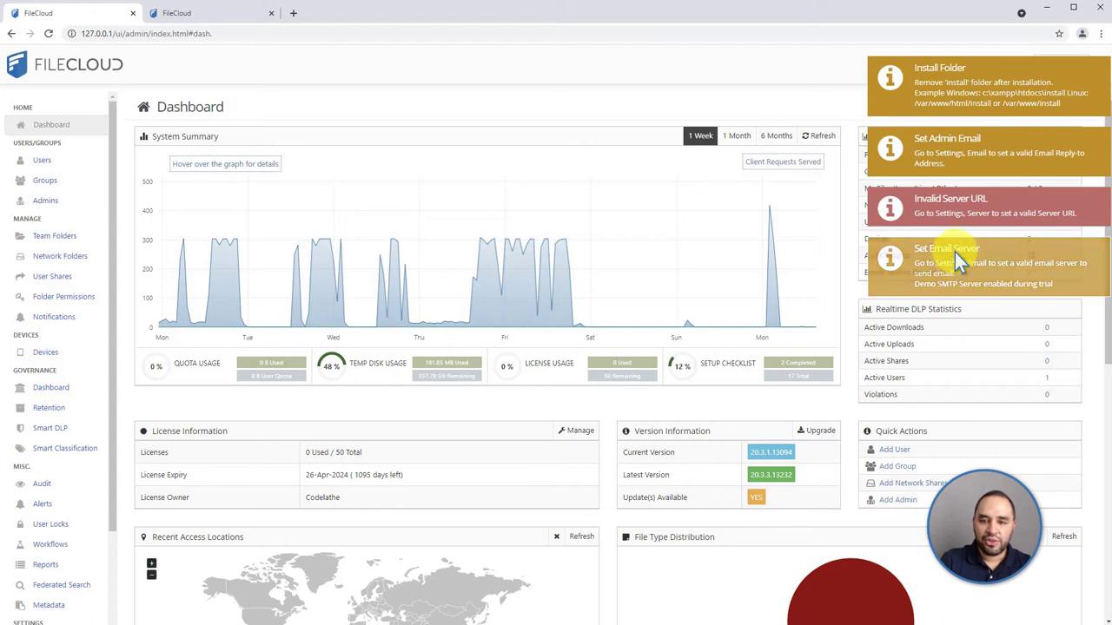
pyautogui.click(966, 207)
# Dismiss the Set Admin Email and Install Folder notifications to reveal the full dashboard
pyautogui.click(975, 143)
pyautogui.click(982, 109)
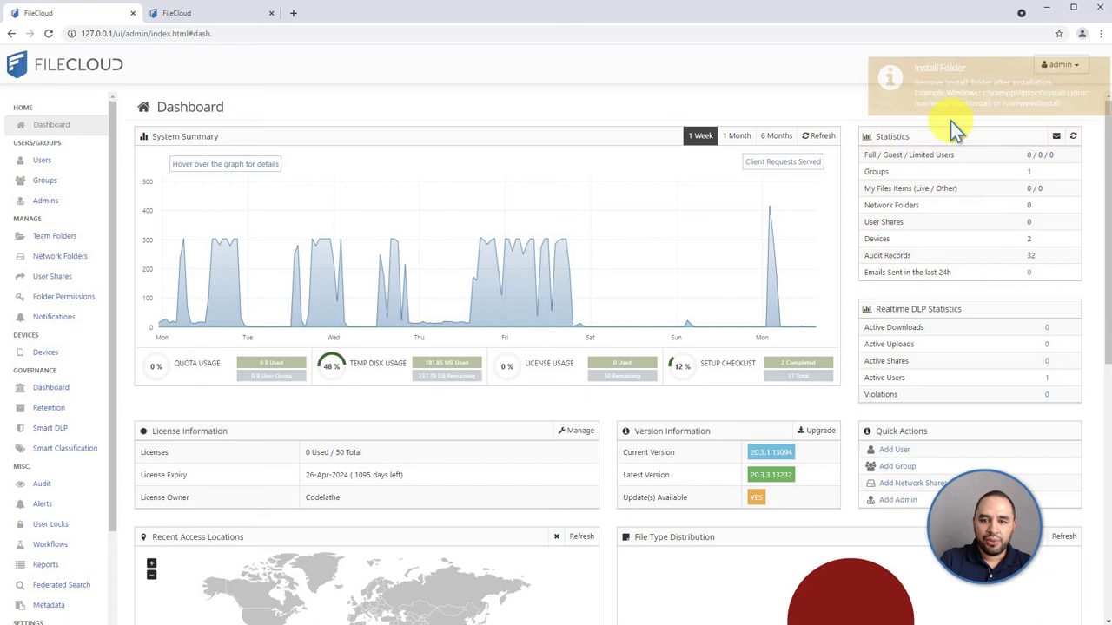
pyautogui.moveTo(523, 243)
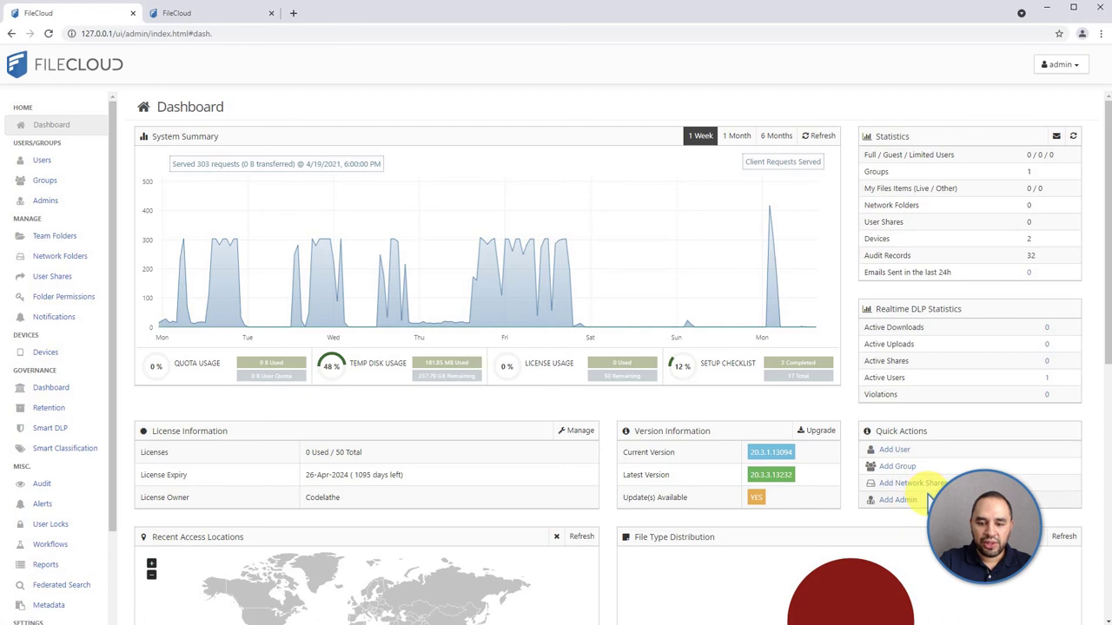
pyautogui.scroll(-2, 938, 487)
pyautogui.scroll(-2, 985, 425)
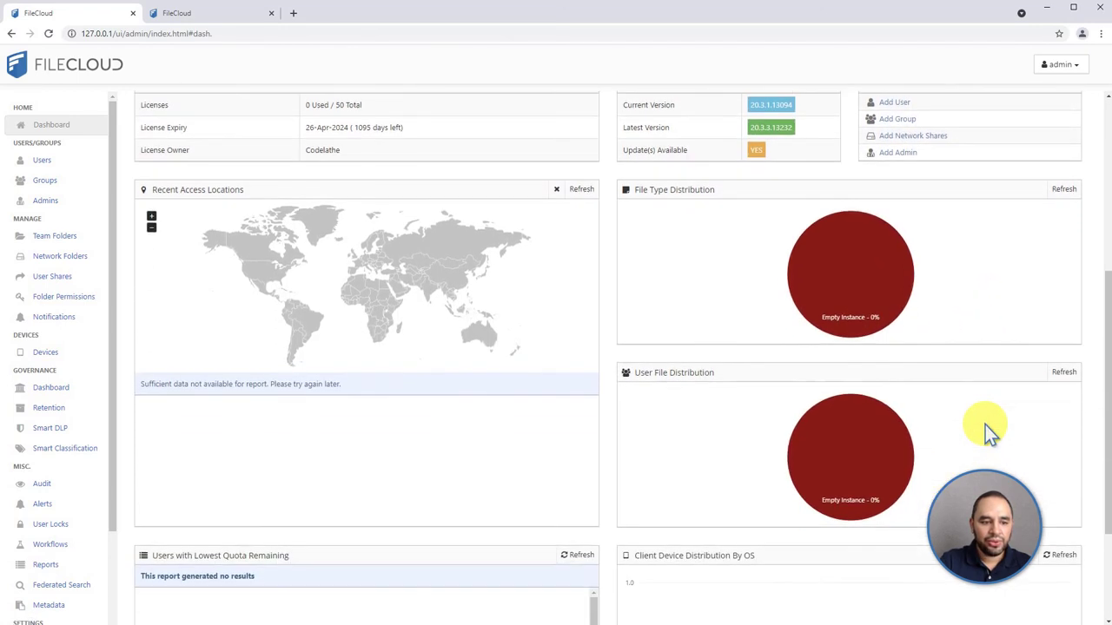
pyautogui.moveTo(854, 285)
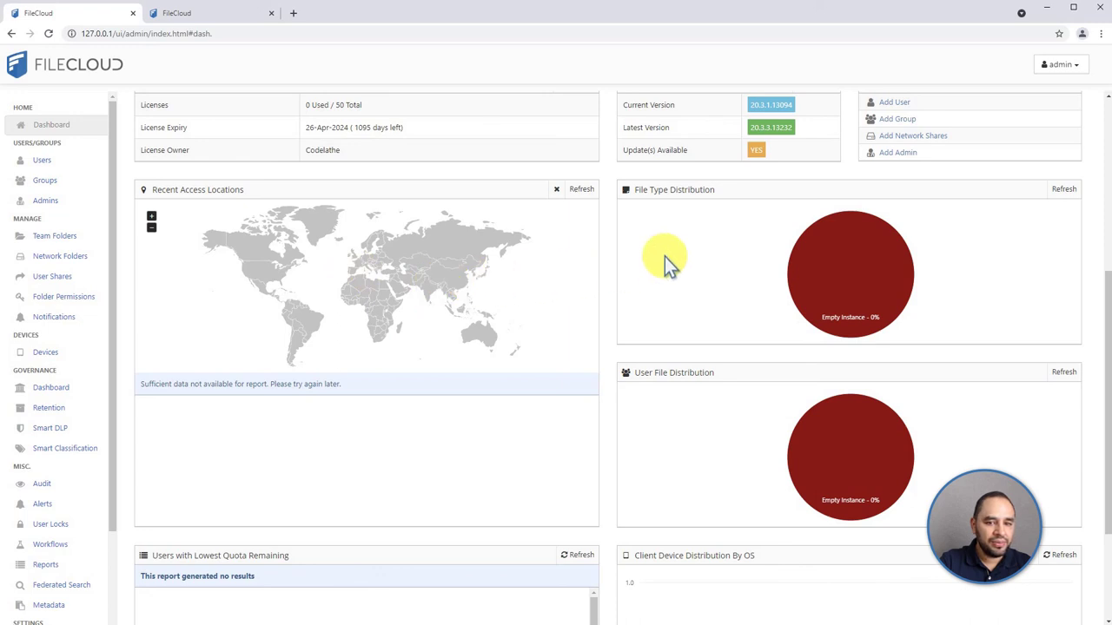
pyautogui.scroll(-1, 852, 242)
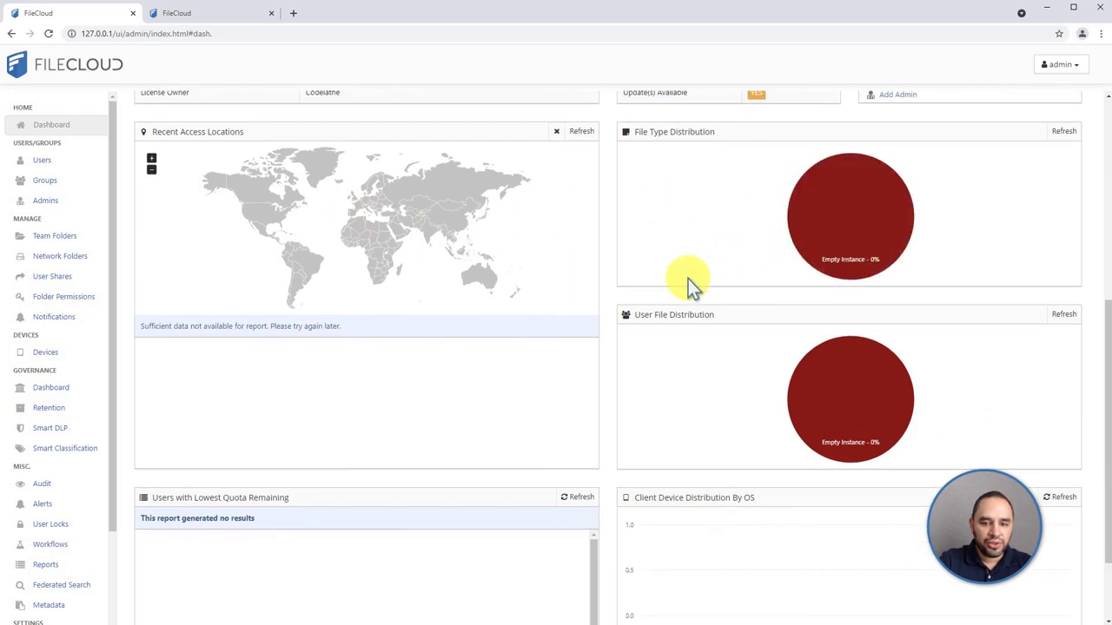
pyautogui.scroll(-1, 705, 323)
pyautogui.scroll(-1, 708, 326)
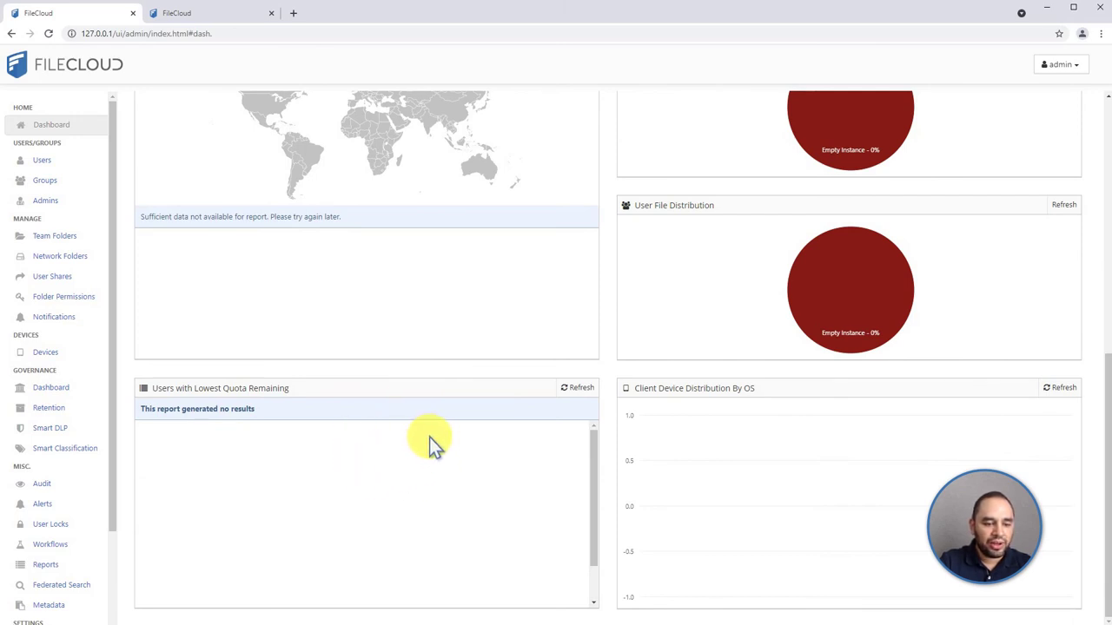
pyautogui.scroll(-2, 434, 439)
pyautogui.scroll(2, 439, 439)
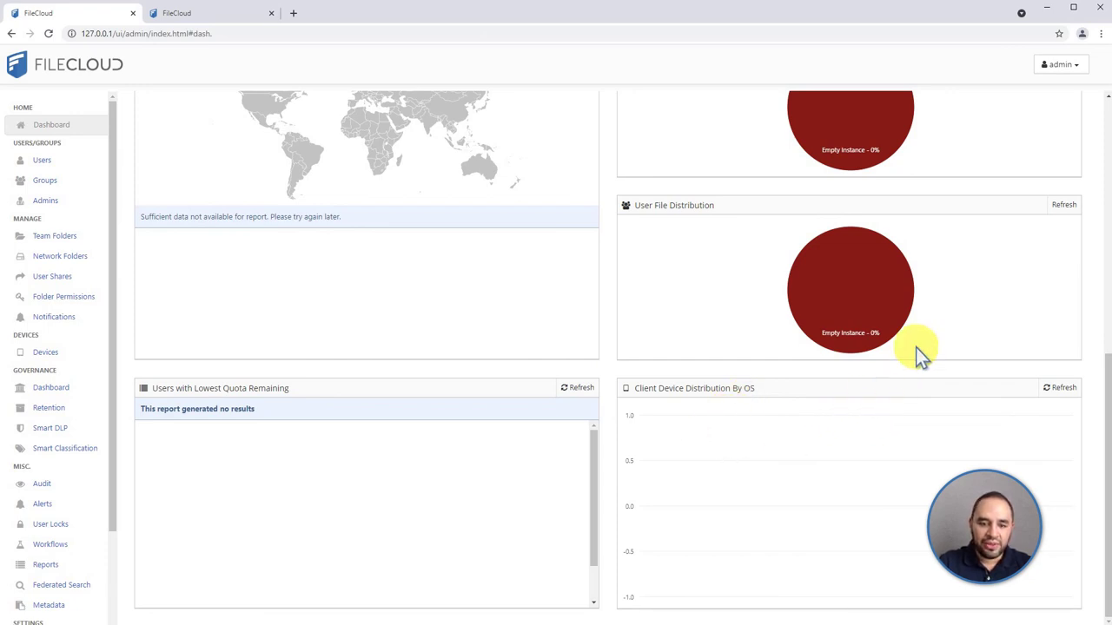
pyautogui.scroll(1, 757, 349)
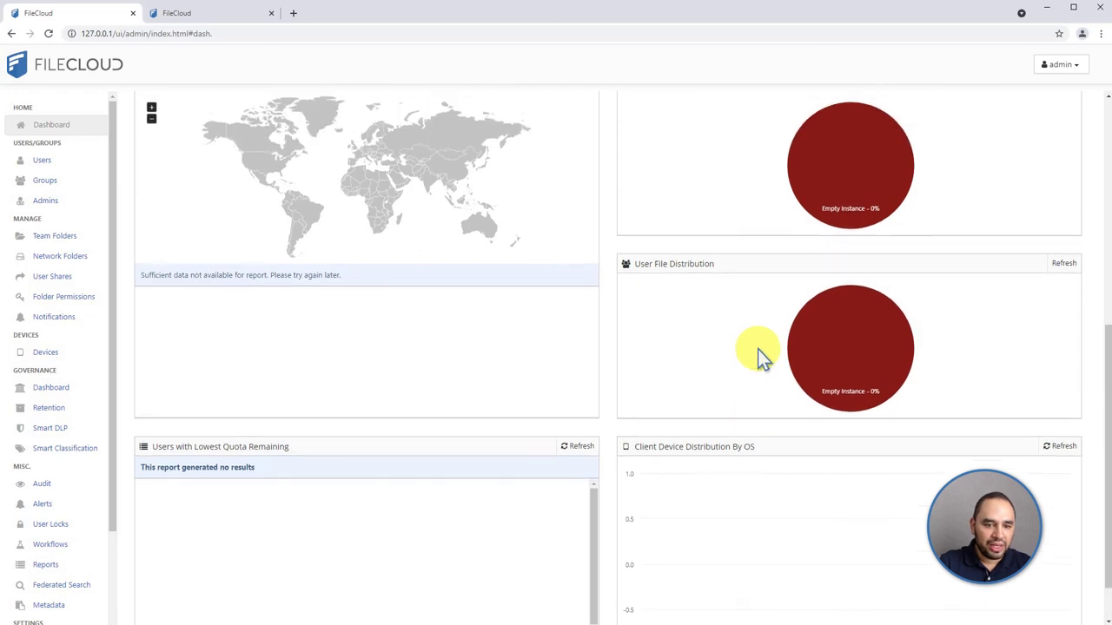
pyautogui.scroll(4, 757, 349)
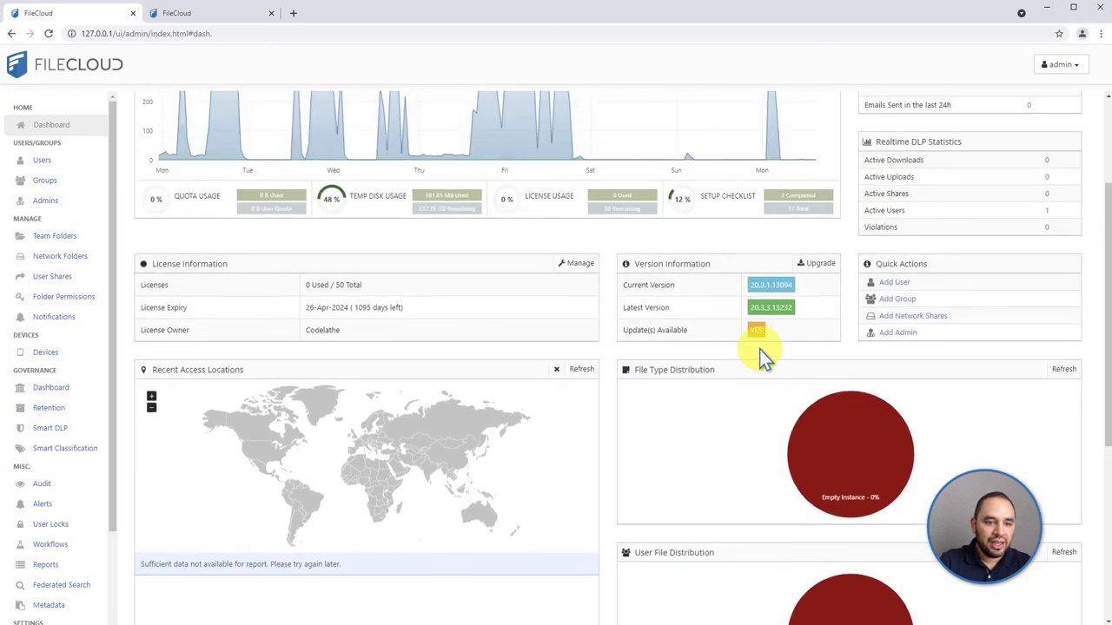
pyautogui.scroll(1, 760, 349)
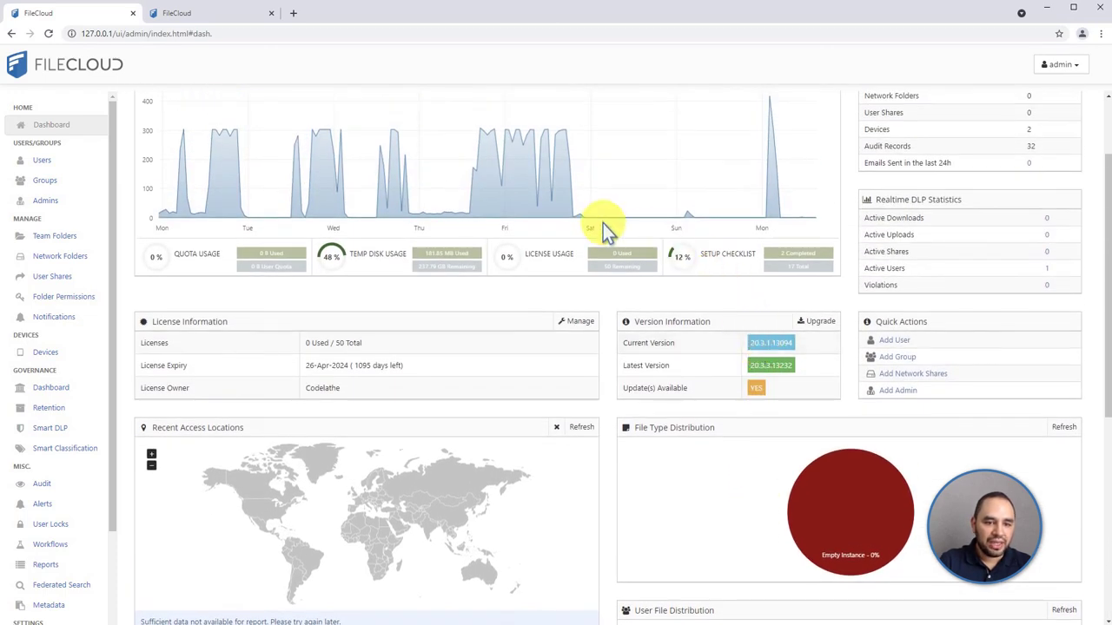
pyautogui.scroll(2, 605, 228)
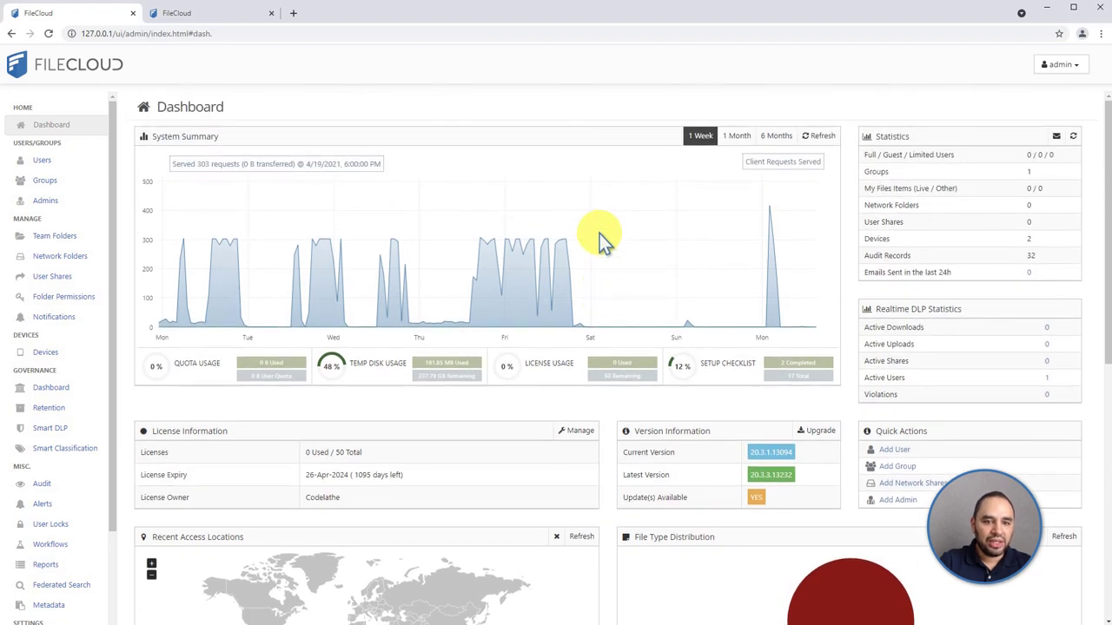